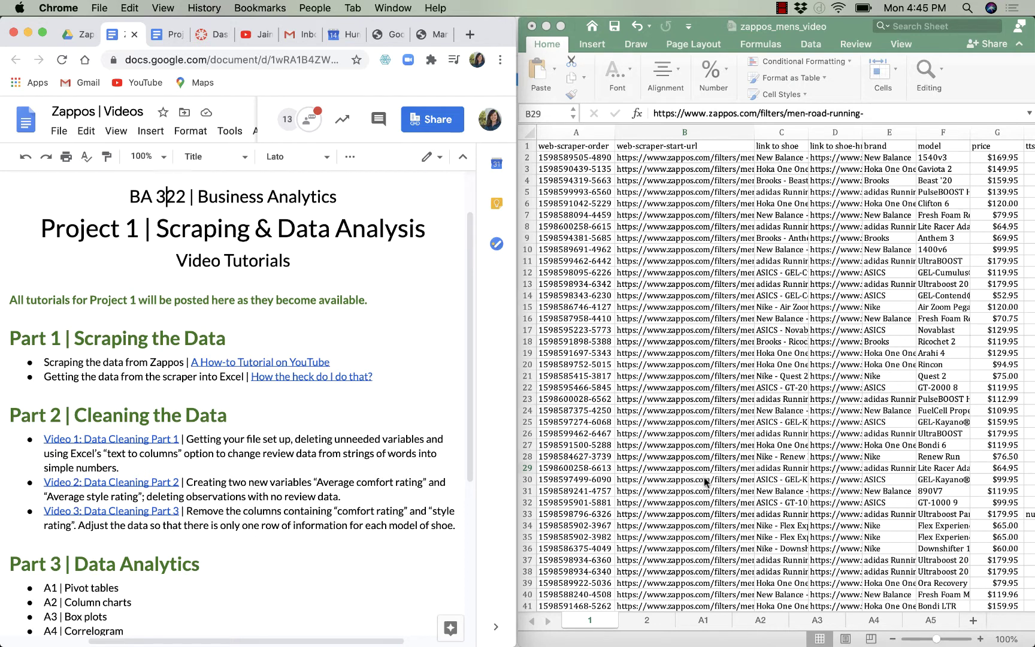
Switch to sheet 2 and scroll across the cleaned brand, model, price and rating columns.
click(647, 625)
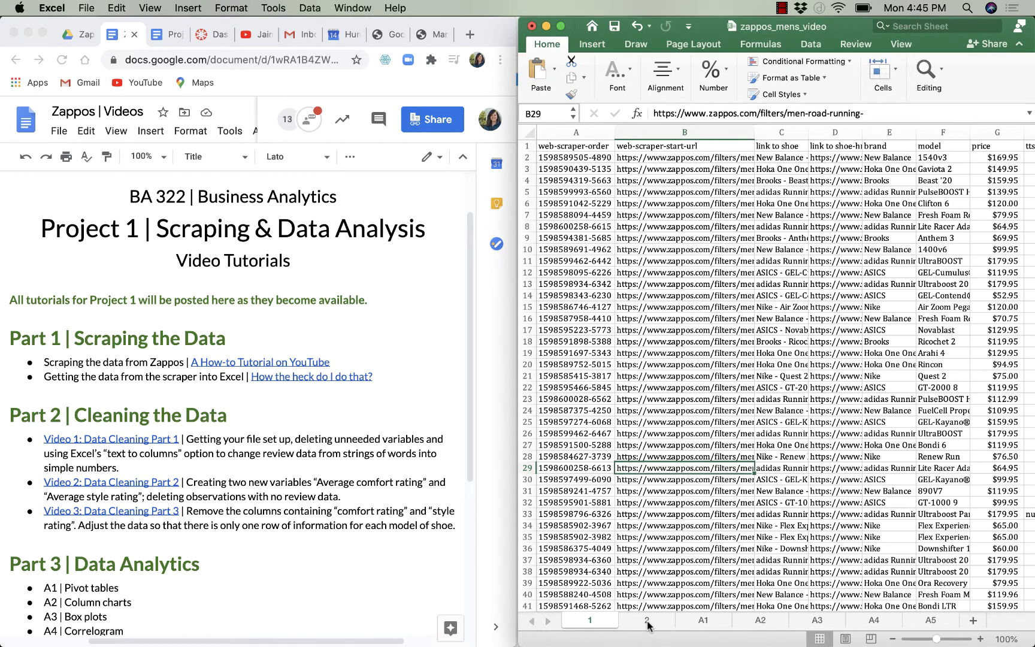
click(647, 624)
scroll(746, 419, left, 1)
scroll(746, 419, right, 1)
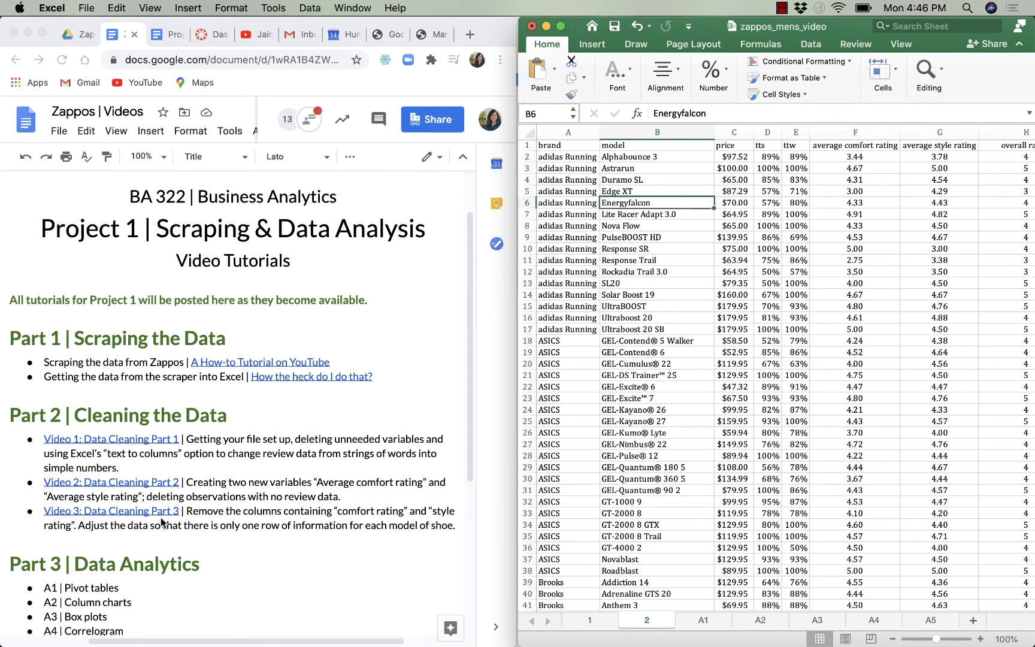
scroll(899, 367, right, 5)
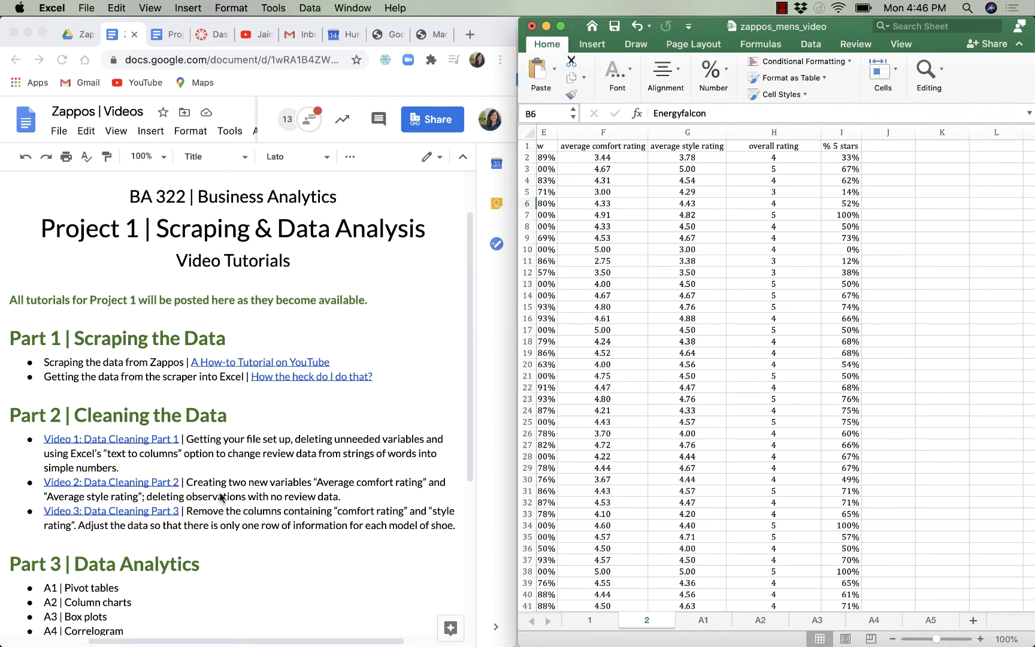
scroll(702, 400, left, 5)
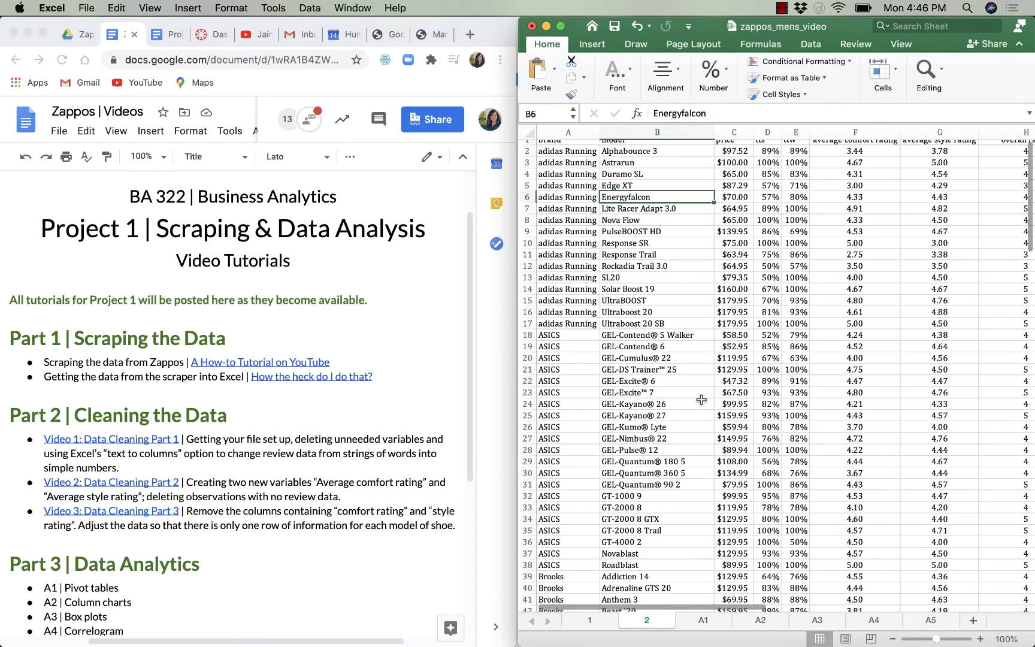
scroll(701, 400, up, 1)
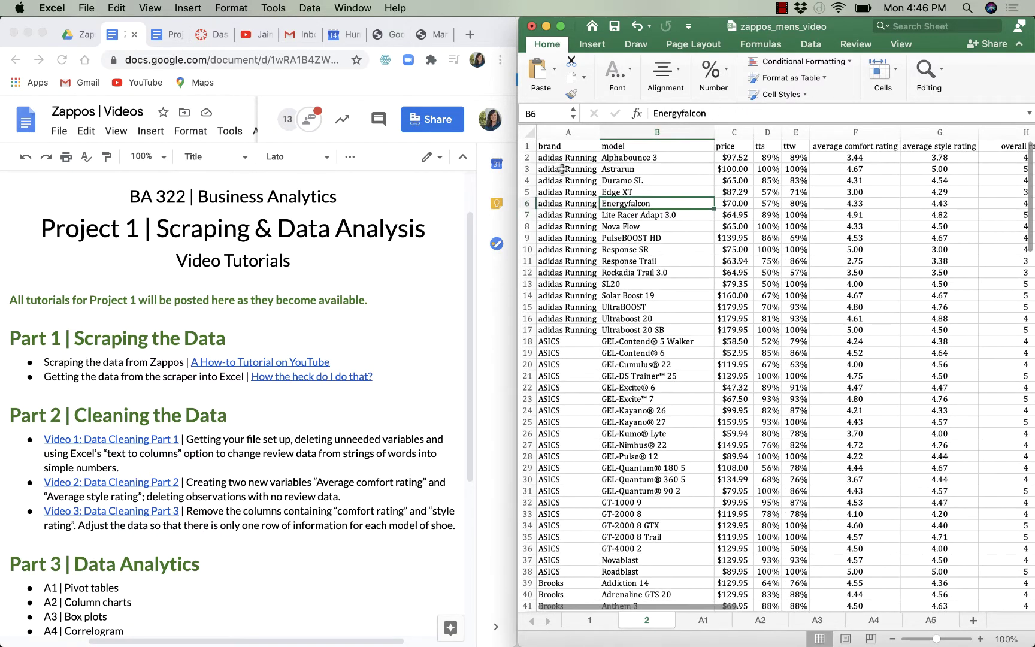
Jump from A2 to the last data row (row 150), then scroll back to the top.
click(559, 160)
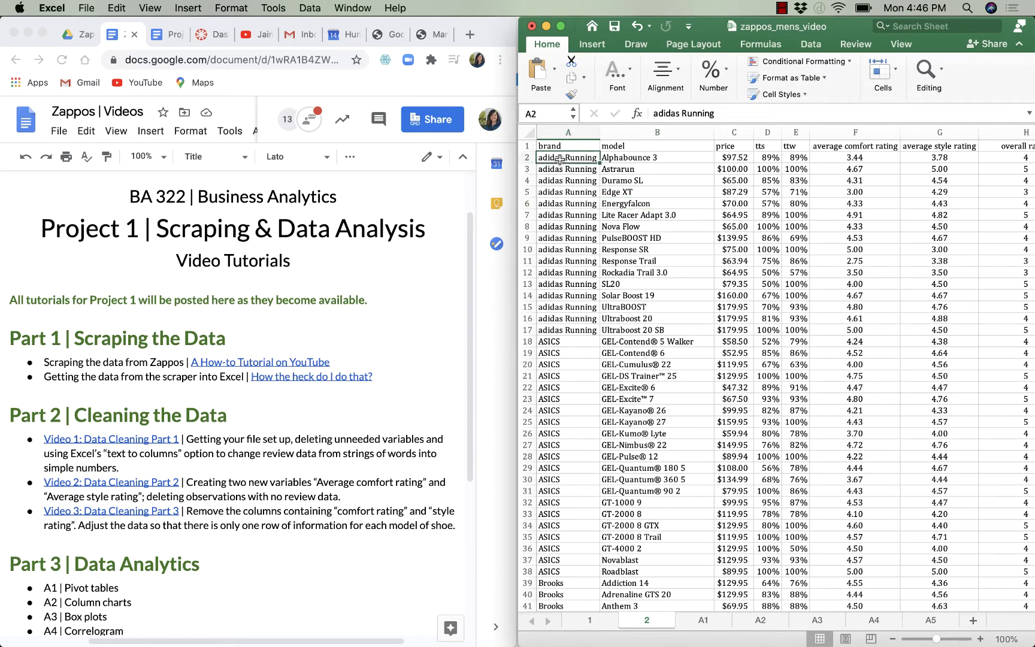
key(ctrl+Down)
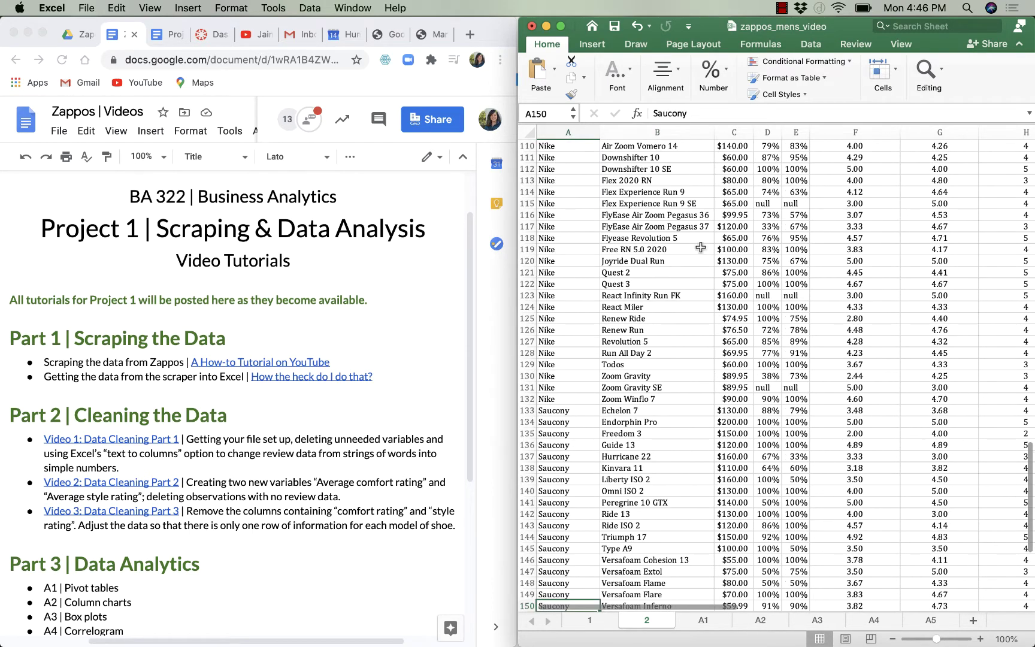
scroll(734, 306, down, 3)
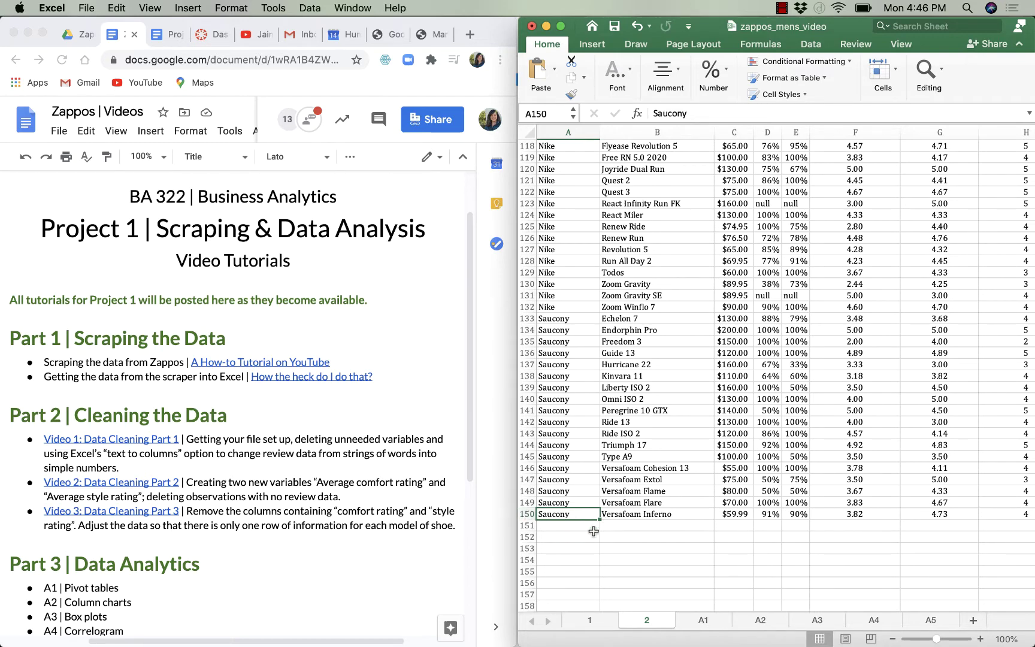
scroll(743, 473, up, 20)
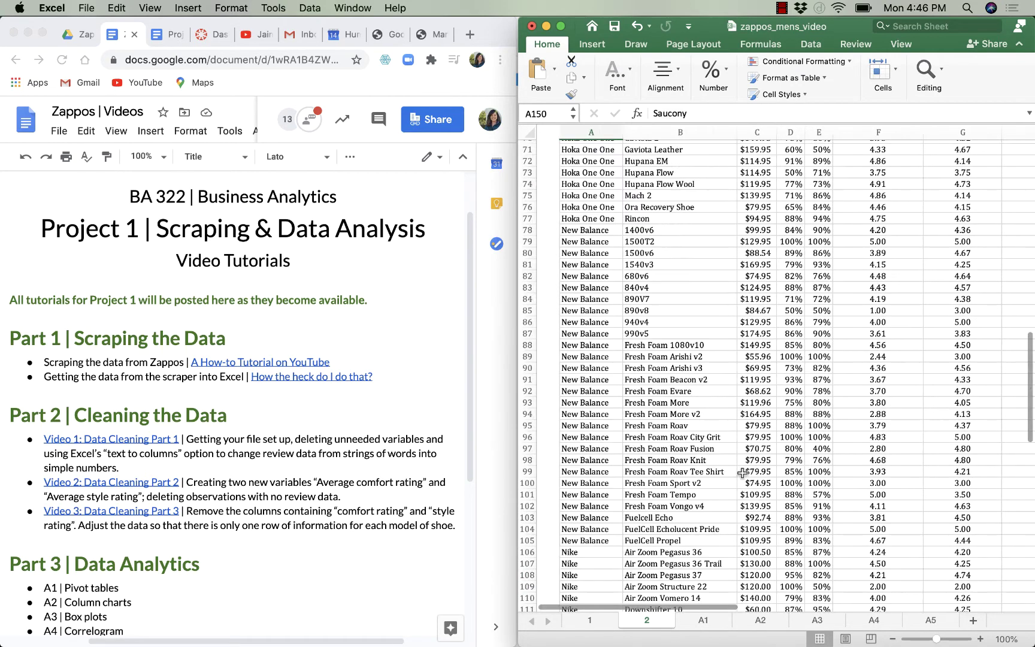
scroll(742, 473, right, 1)
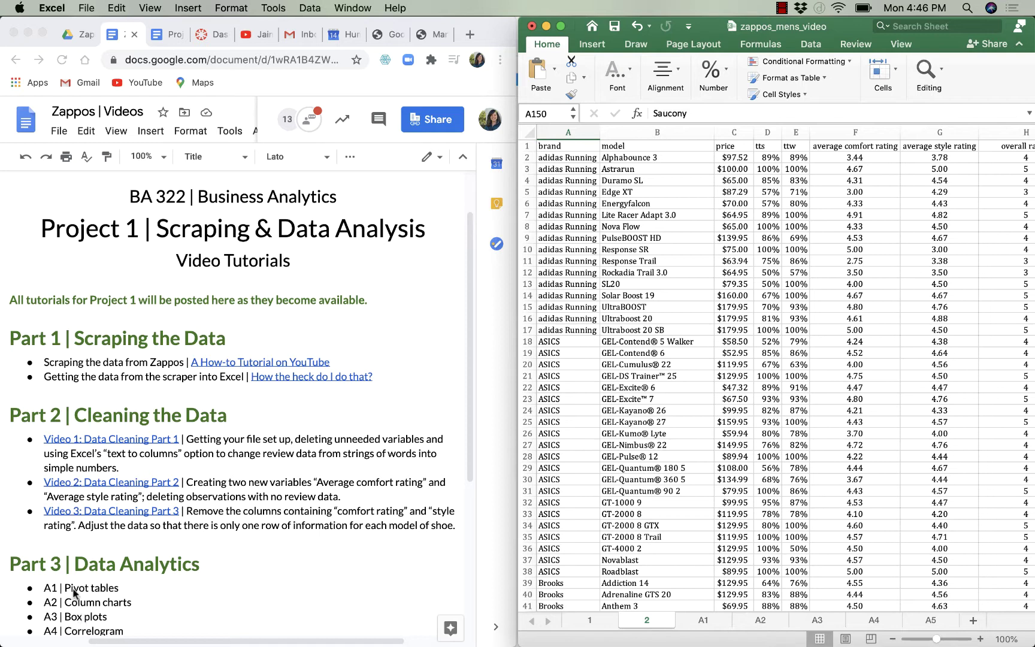
Scroll the tutorials document down toward the A5 bullet.
scroll(72, 609, down, 3)
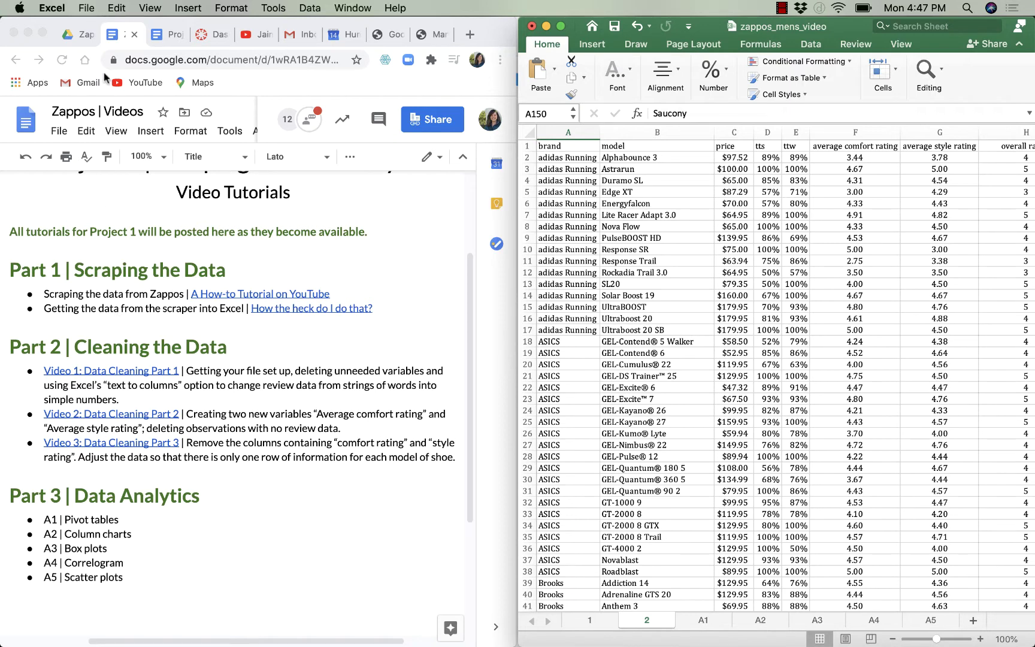
click(167, 34)
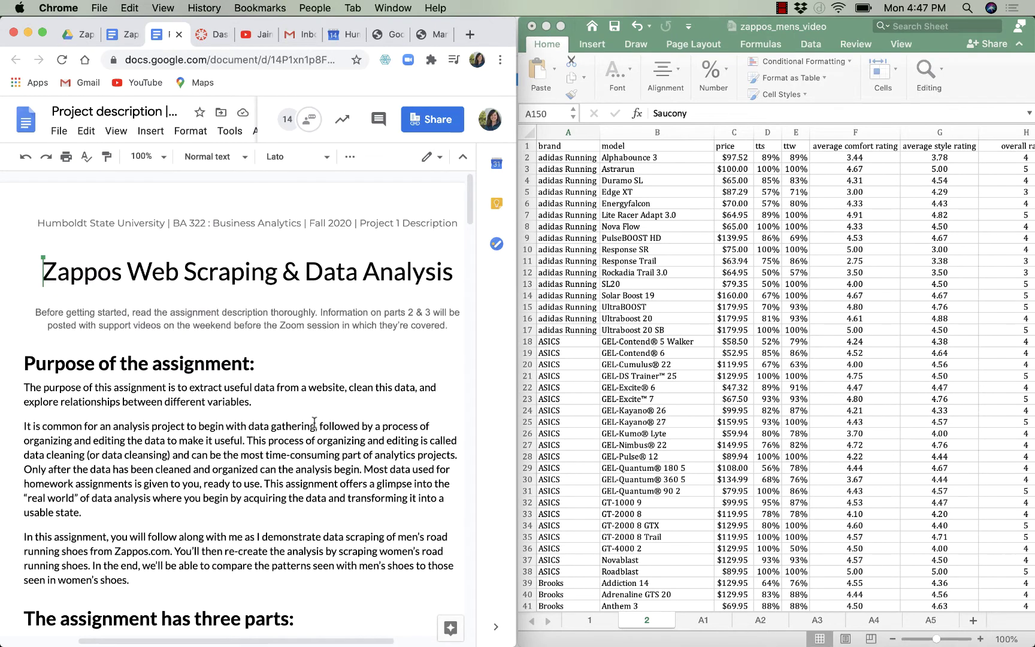
scroll(314, 423, down, 10)
scroll(315, 422, down, 20)
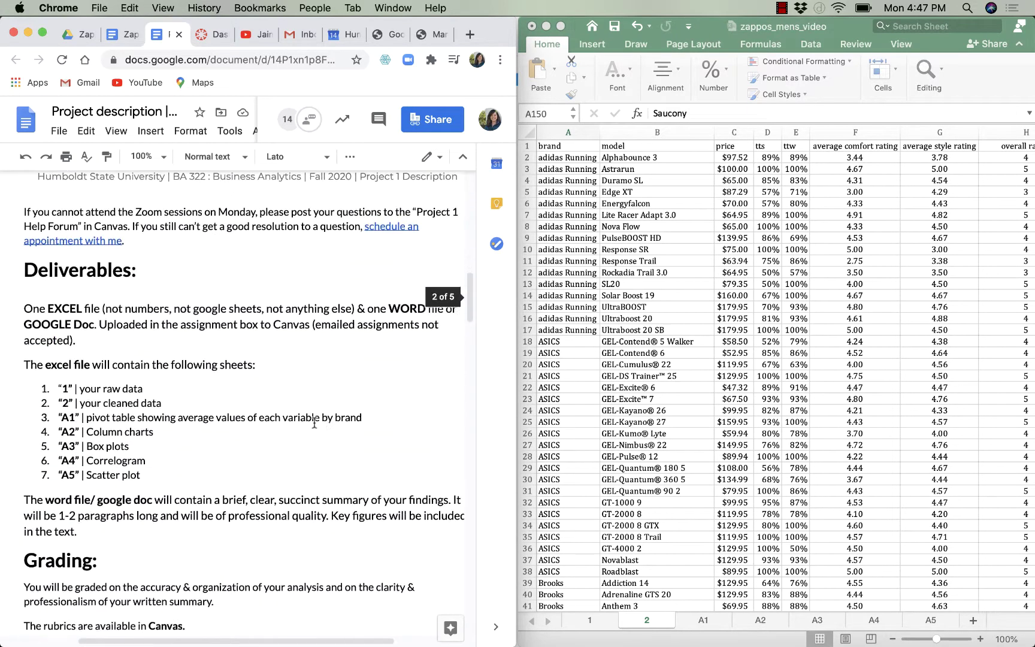
scroll(314, 423, down, 20)
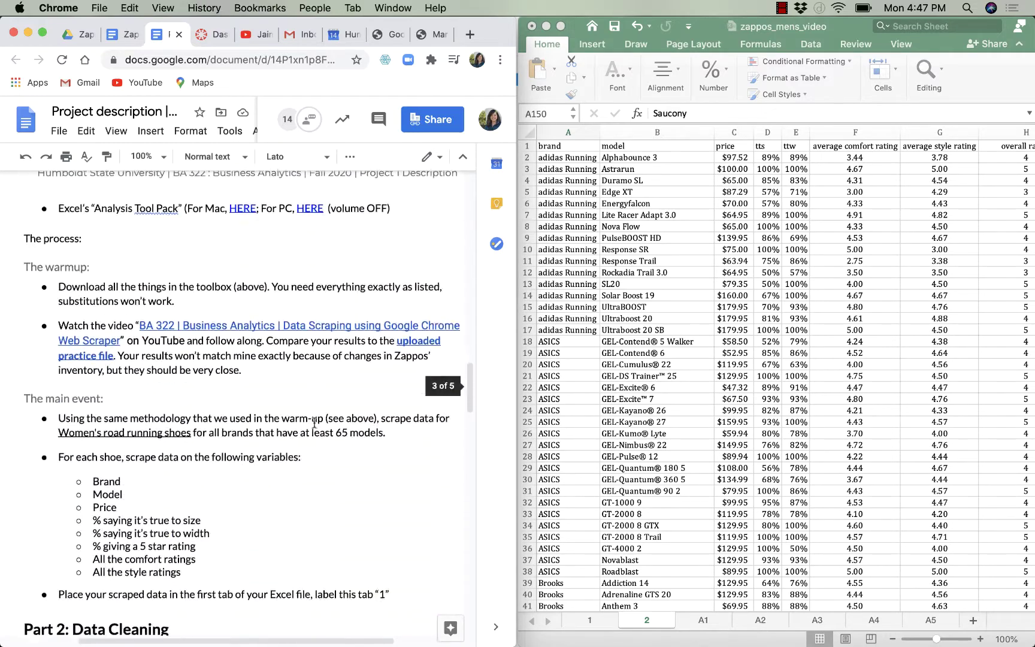
scroll(314, 422, down, 11)
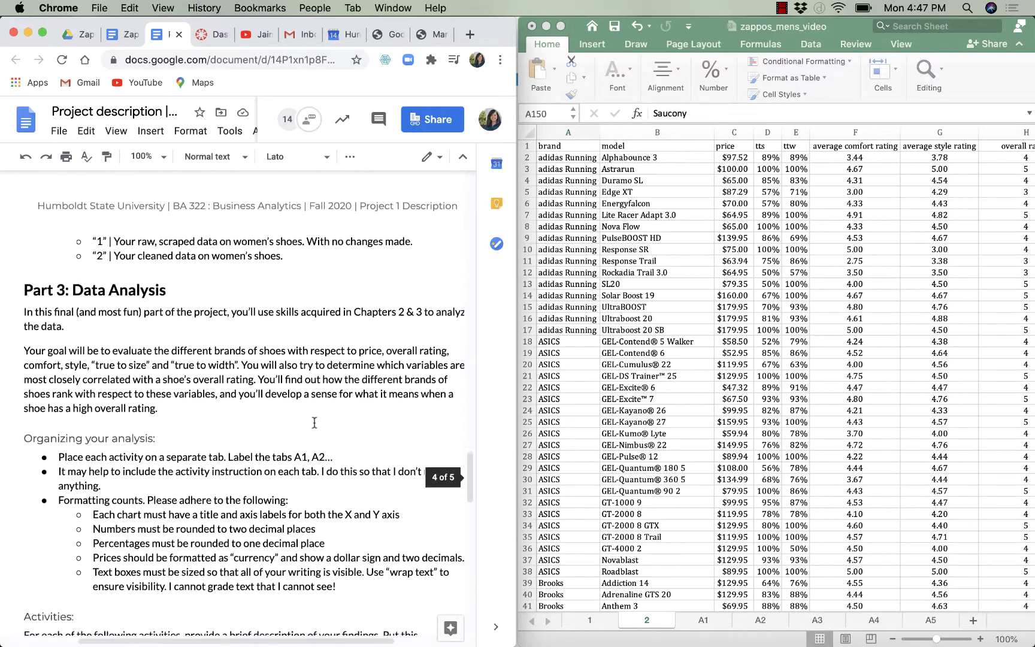
scroll(314, 423, up, 1)
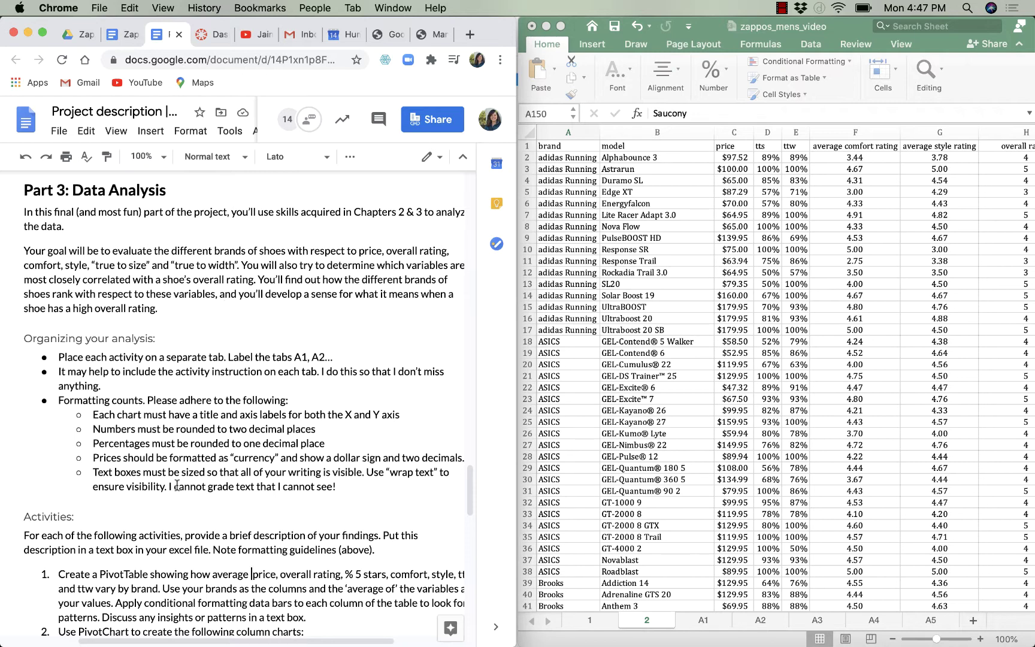
scroll(176, 485, down, 4)
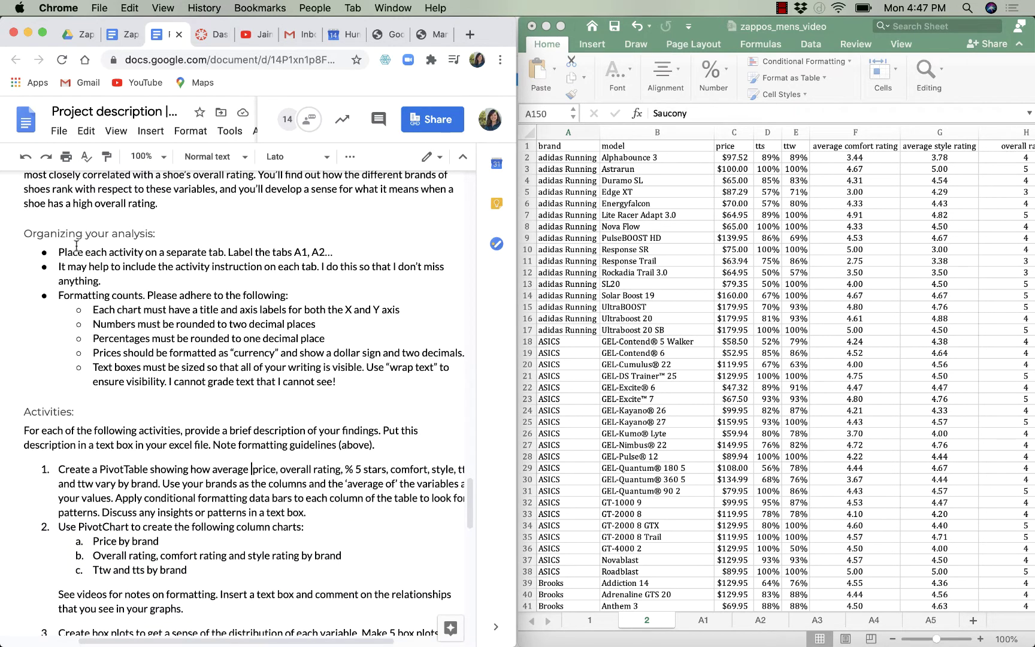
scroll(85, 457, down, 2)
scroll(85, 456, down, 8)
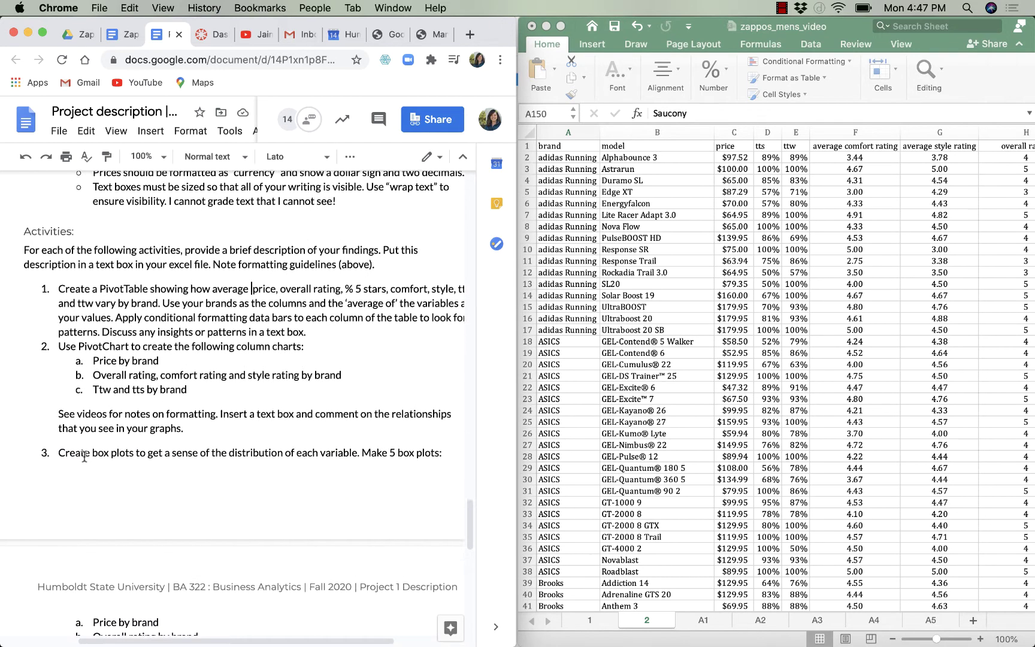
scroll(84, 456, down, 13)
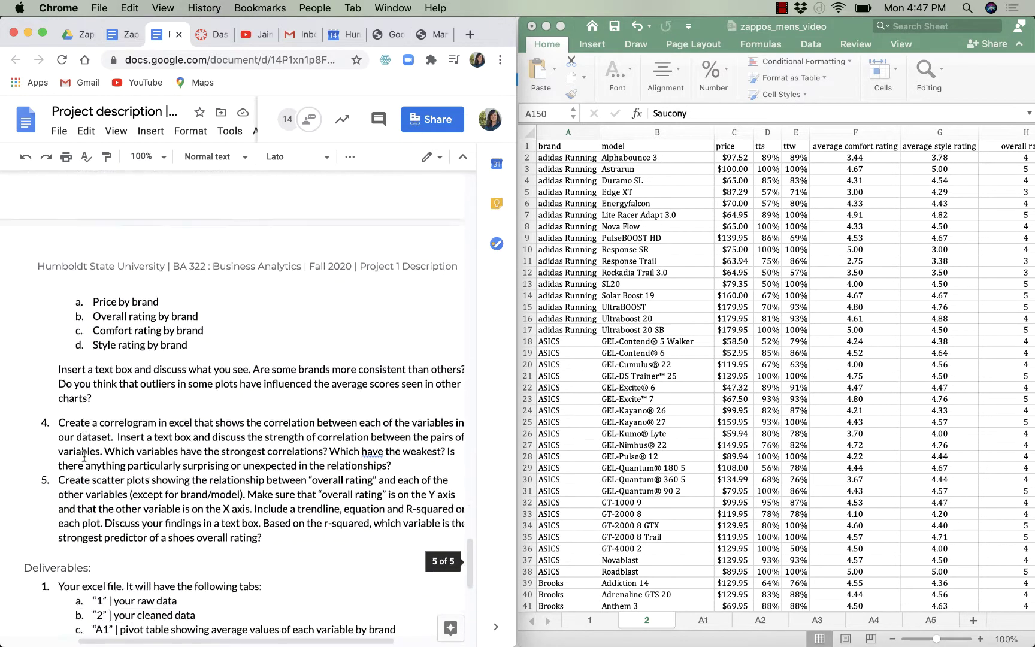
scroll(85, 457, down, 5)
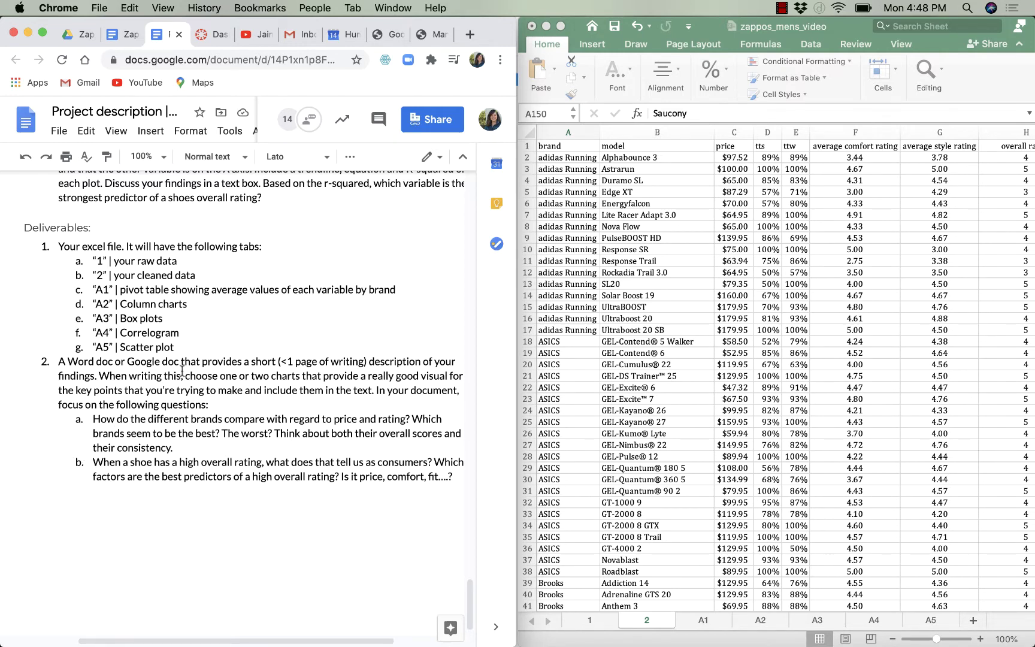
scroll(182, 370, up, 15)
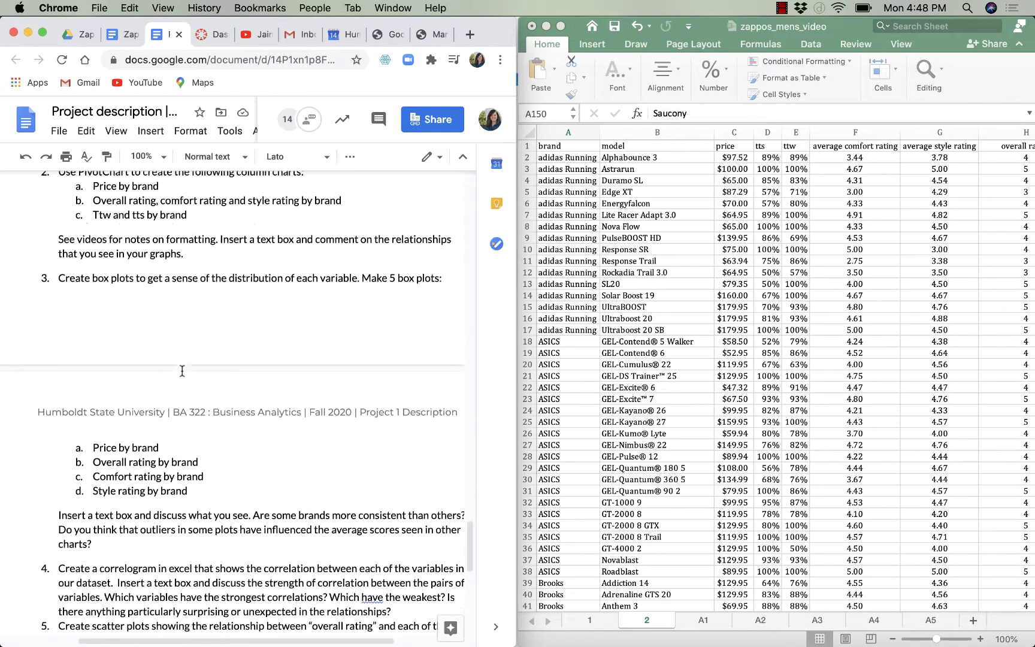
scroll(182, 371, up, 15)
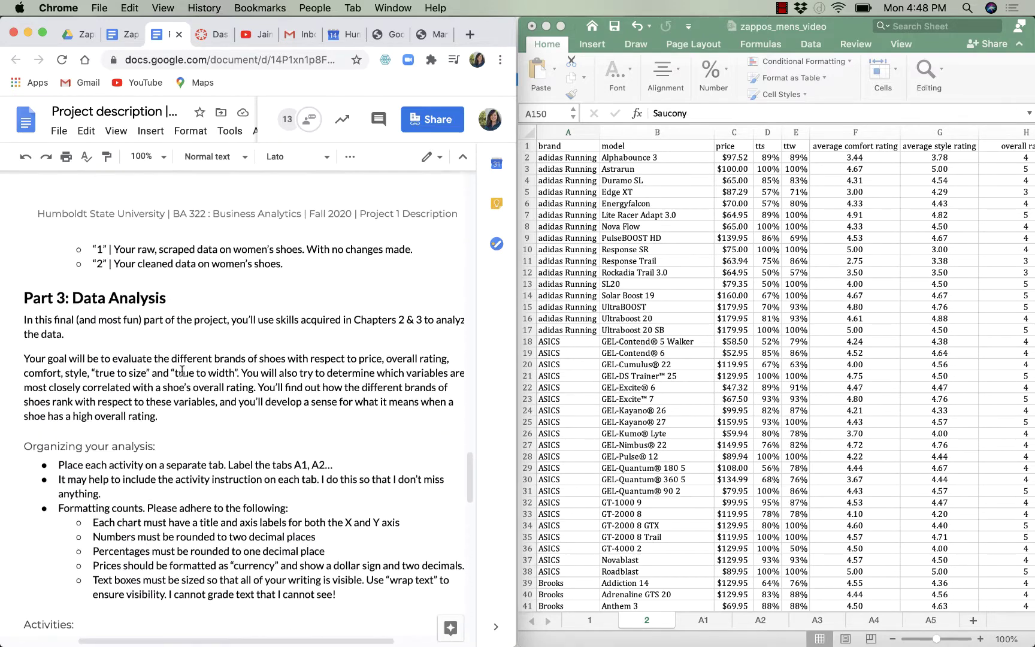
scroll(182, 369, down, 5)
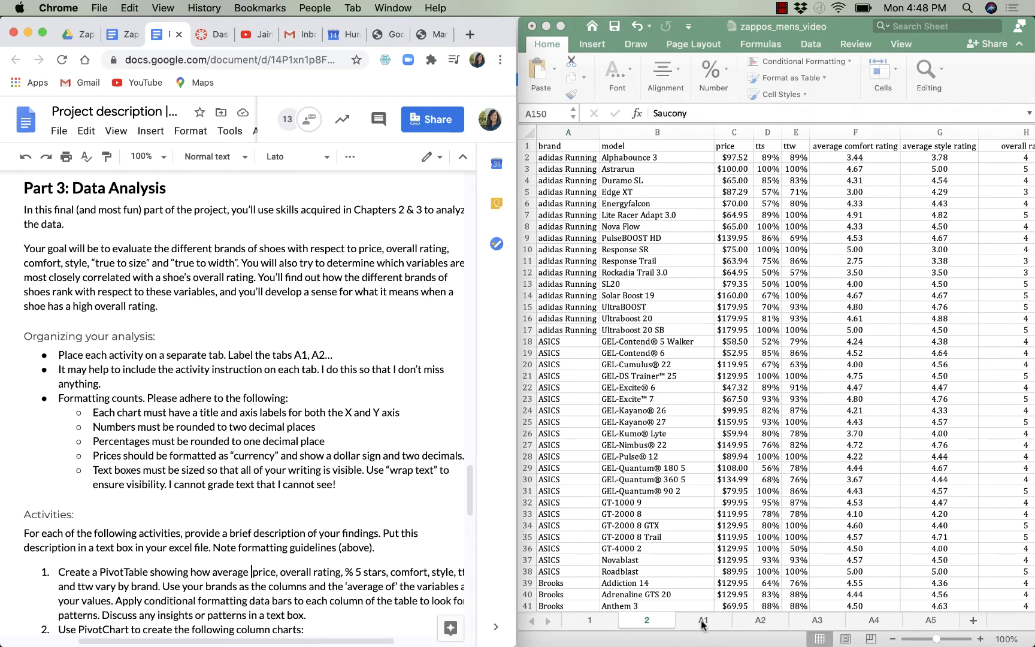
Look through sheets 1 and 2 and the blank A1–A5 tabs, ending on A1.
click(590, 623)
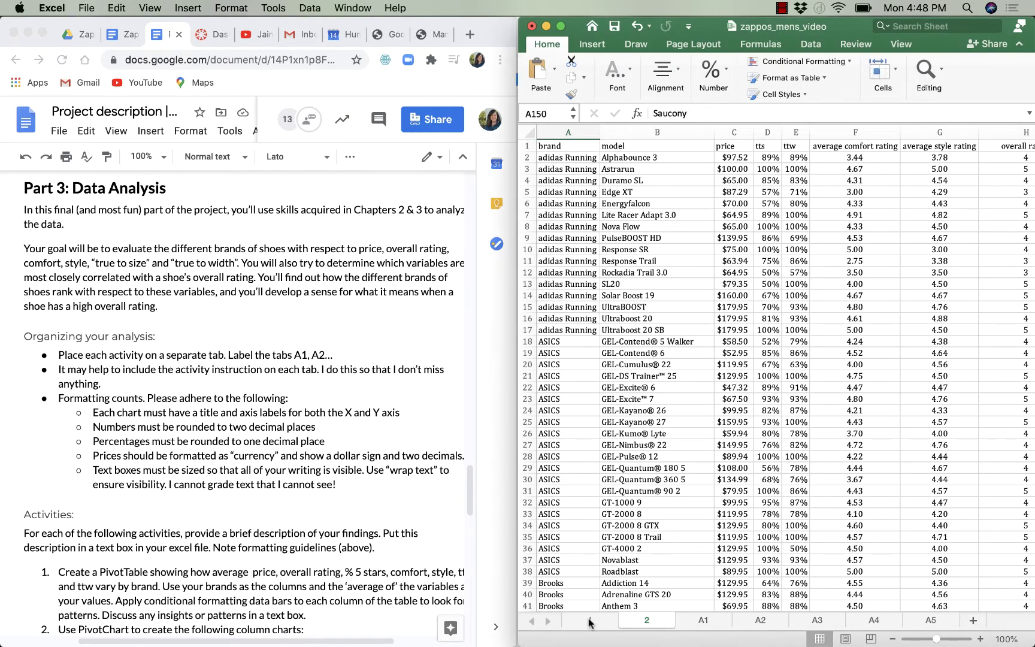
click(590, 623)
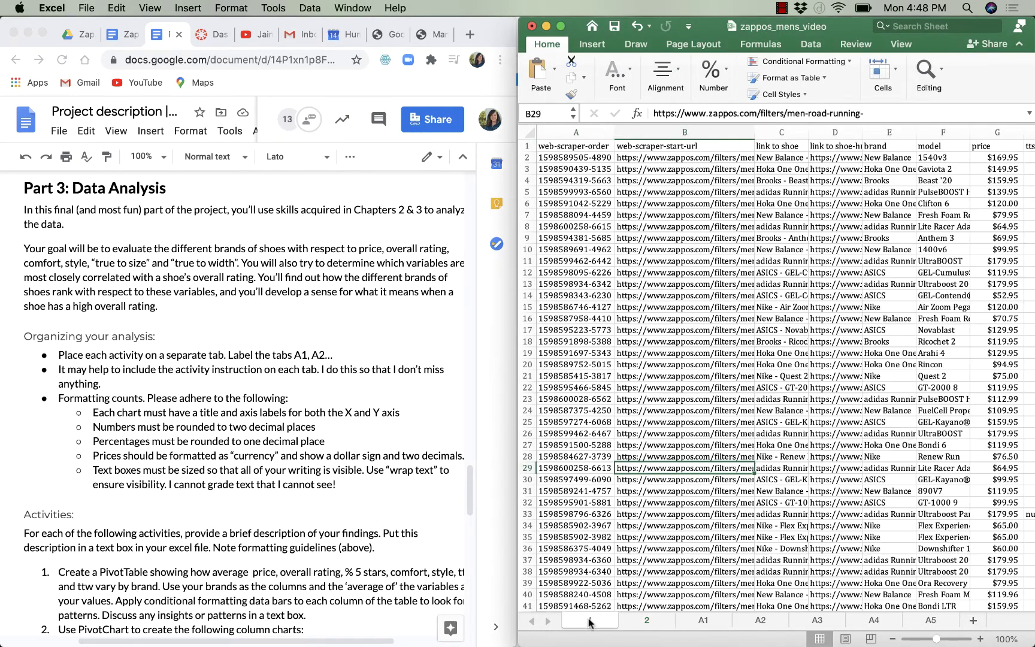
click(648, 623)
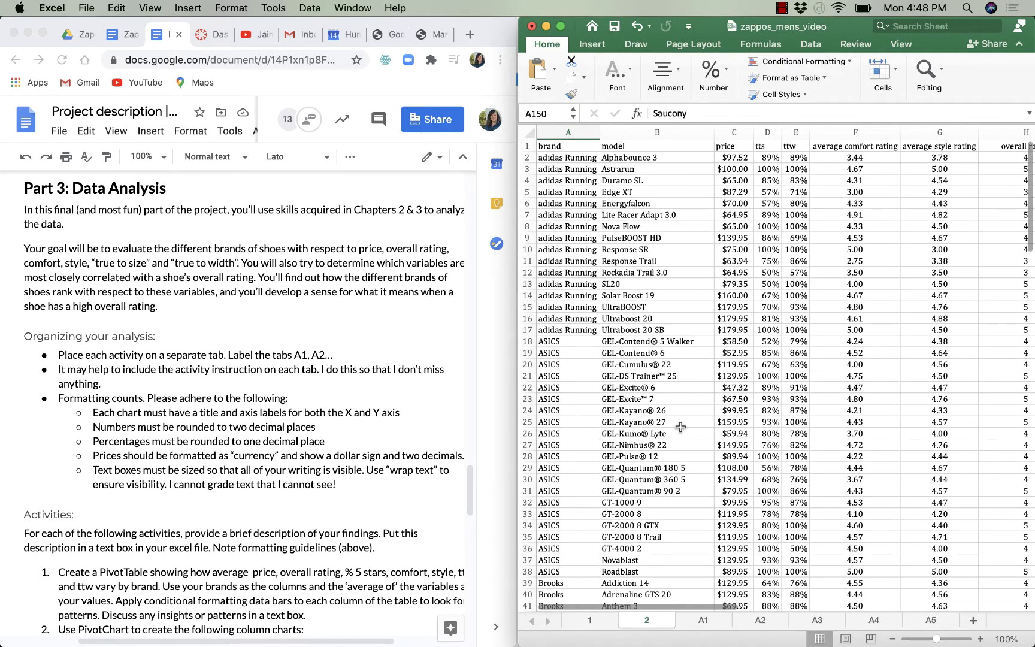
click(704, 622)
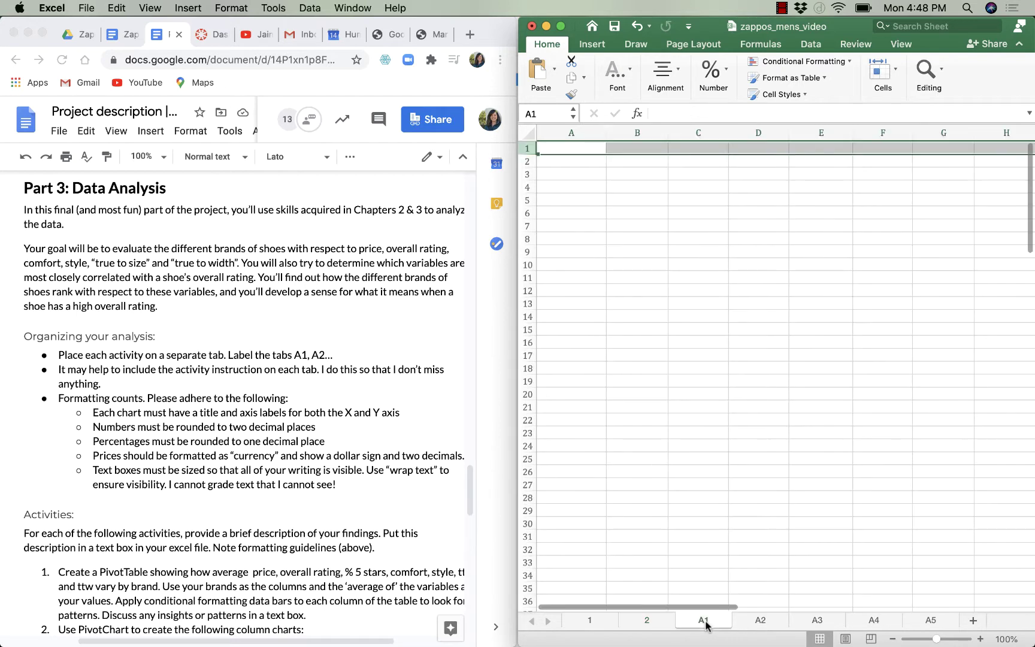
click(761, 621)
click(817, 621)
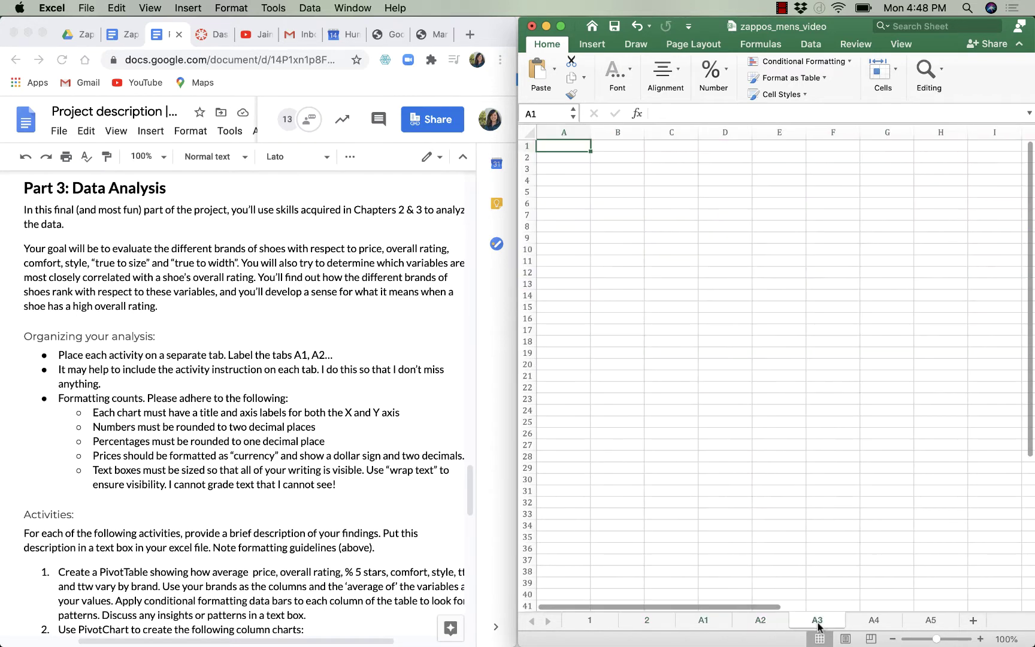
click(875, 623)
click(930, 621)
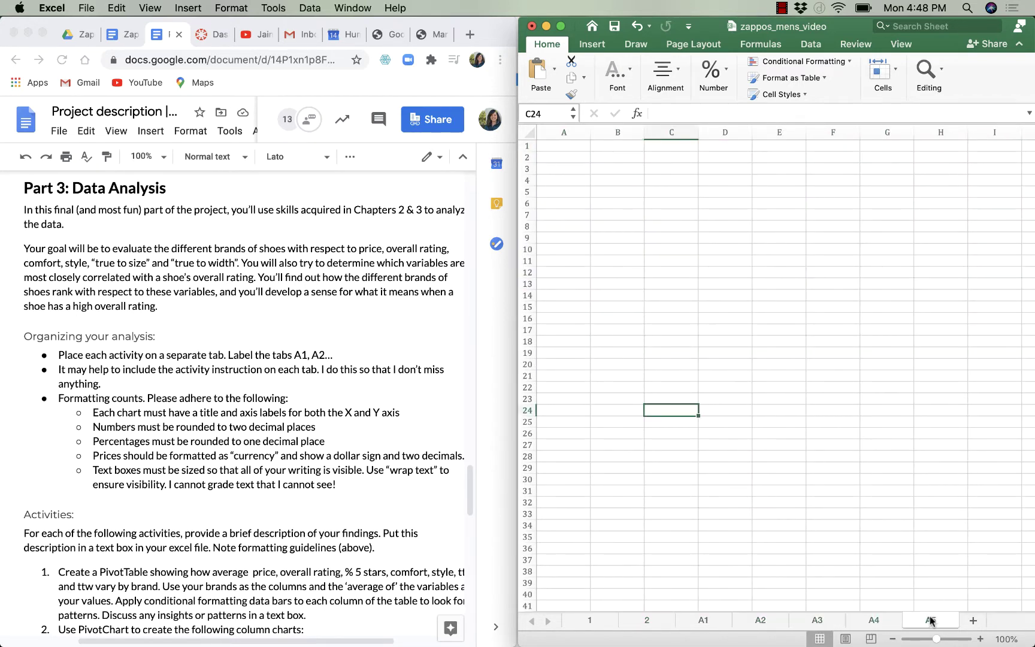
click(705, 622)
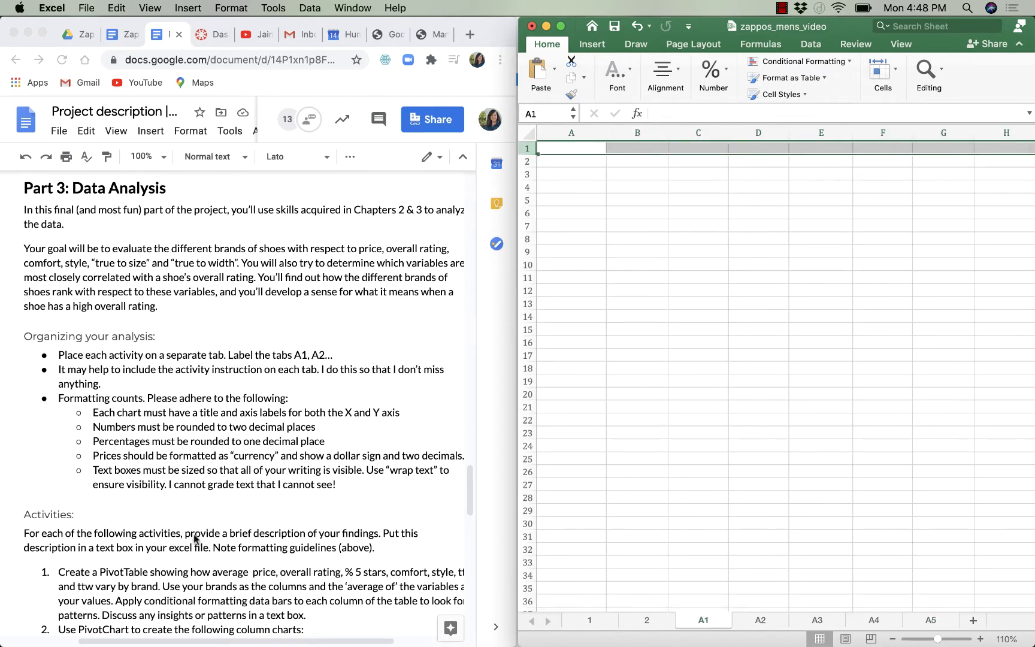
scroll(187, 544, down, 10)
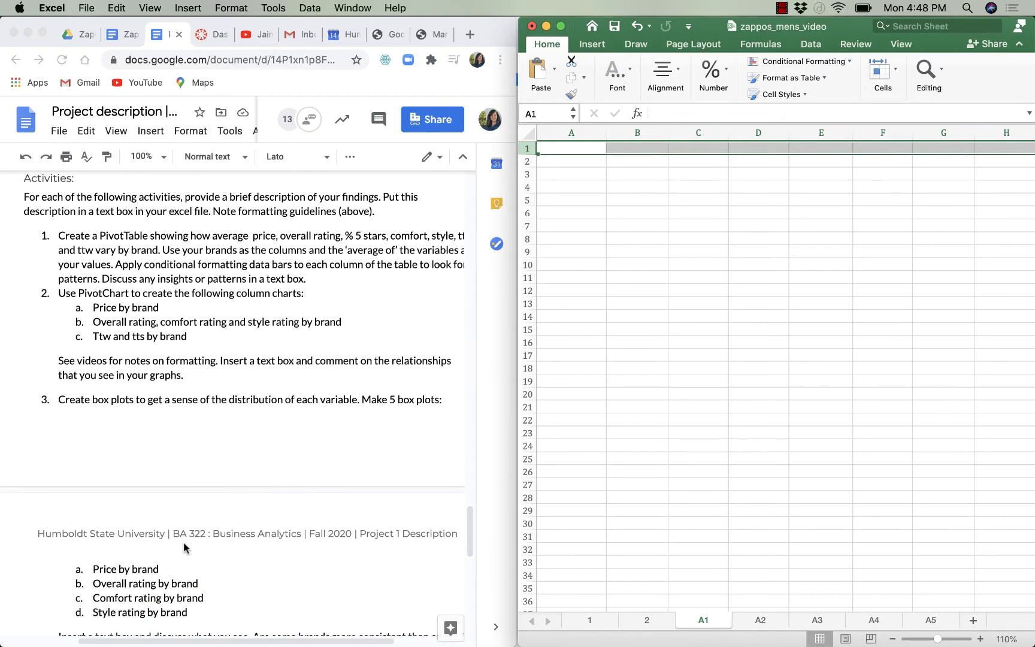
scroll(183, 542, up, 1)
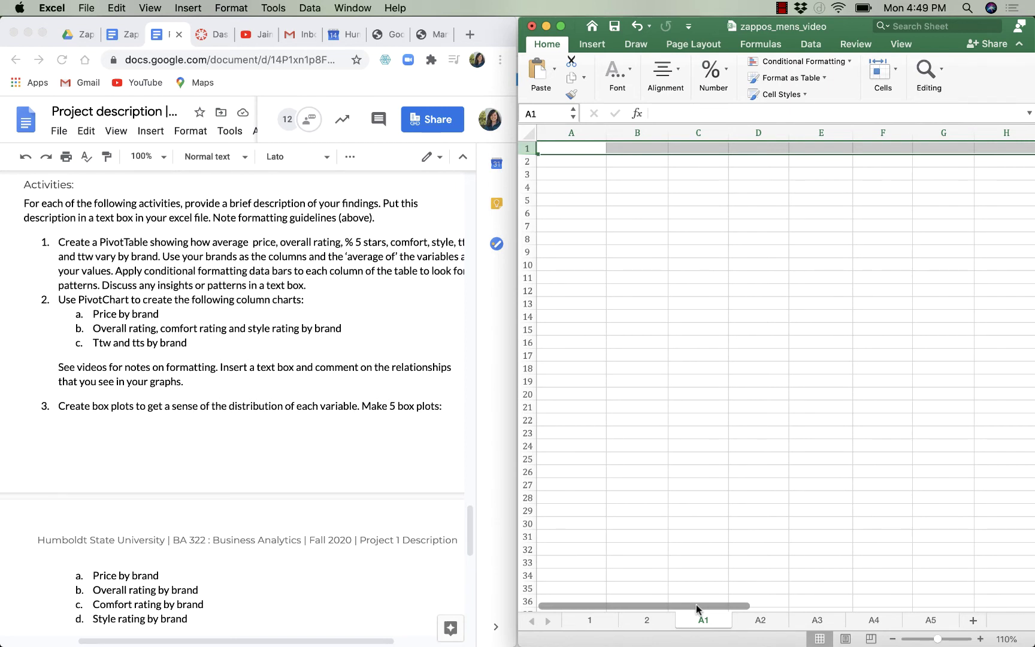
mouse_move(694, 644)
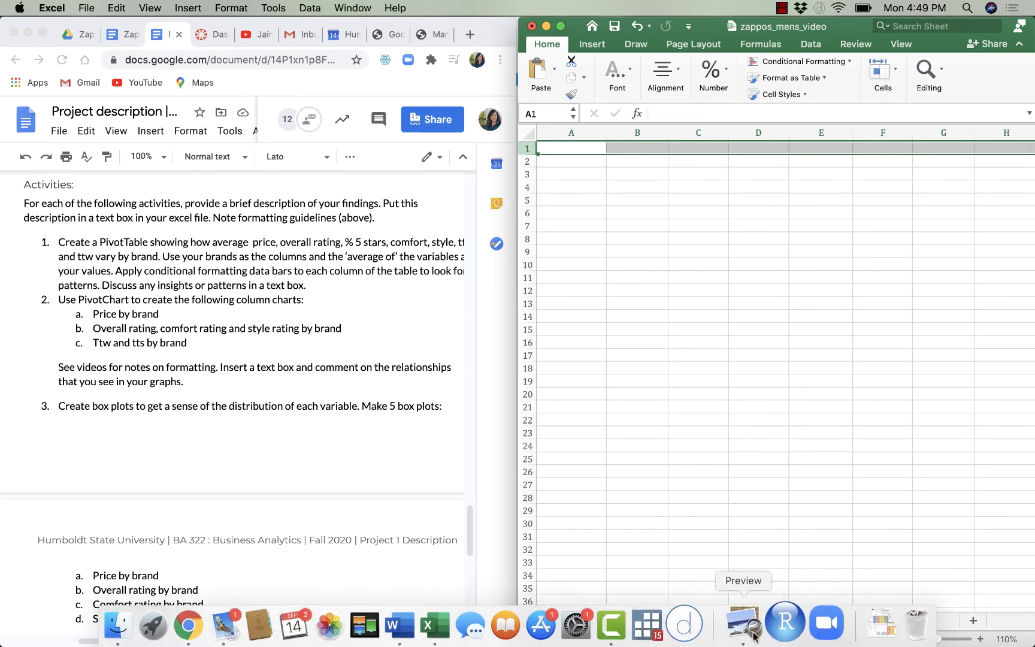